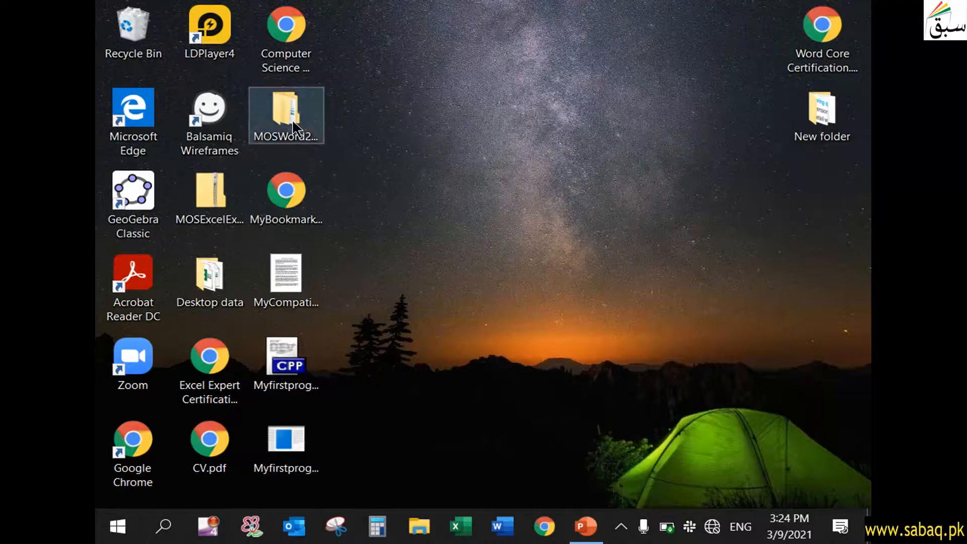
Step: Open Word_3-3.docx from the Objective3 folder inside the MOSWord2016 desktop folder
double_click(292, 117)
double_click(463, 151)
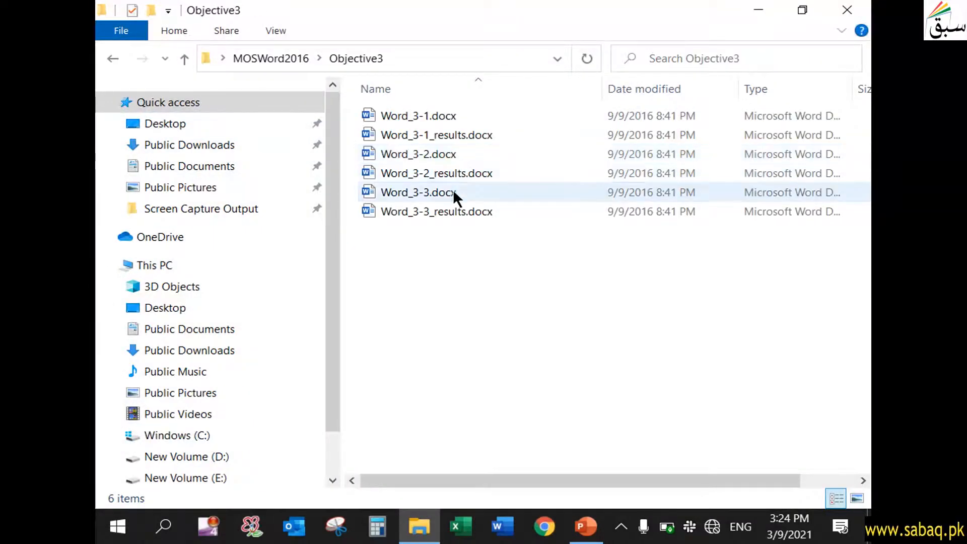
double_click(454, 192)
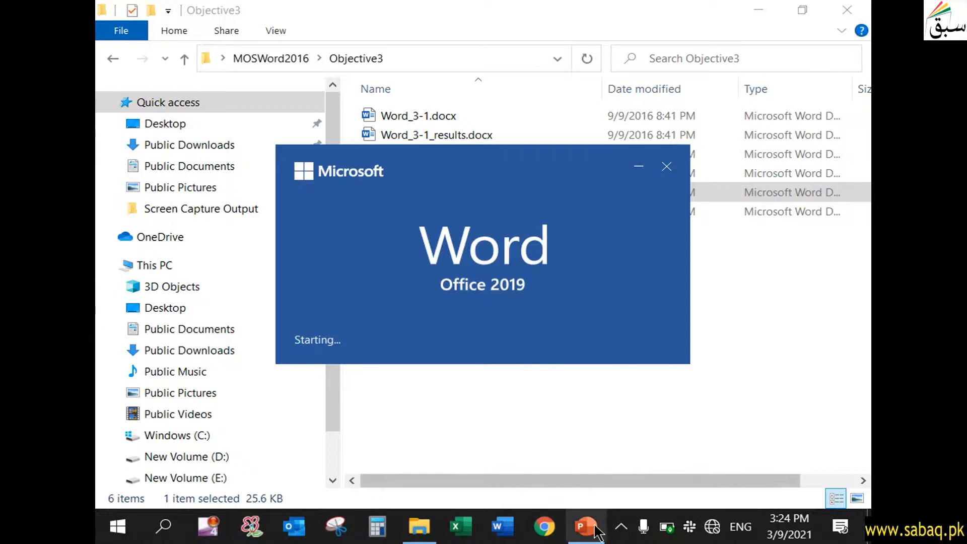
left_click(587, 527)
left_click(502, 527)
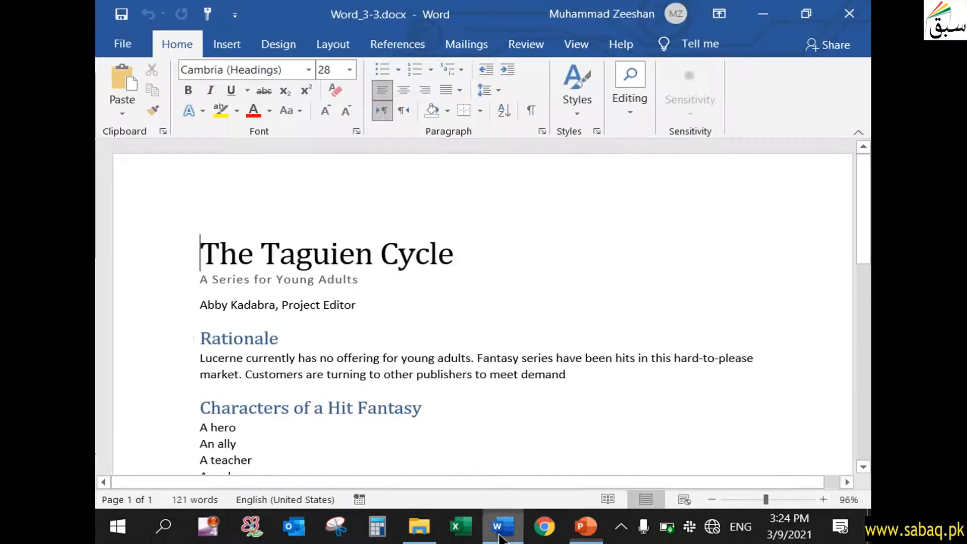
Step: Switch to the PowerPoint slide show and reveal the Task 1 instructions on the Project 1 slide
left_click(587, 527)
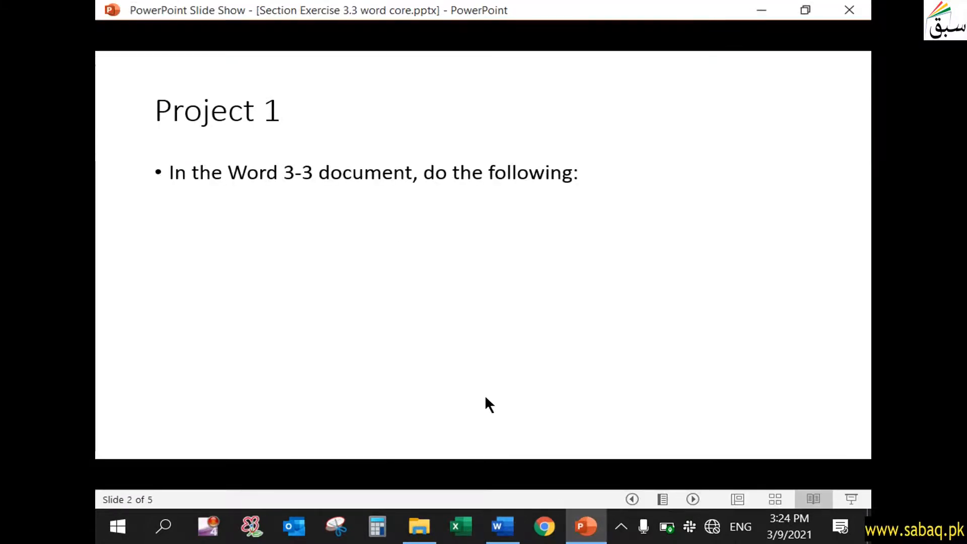
left_click(486, 395)
left_click(485, 396)
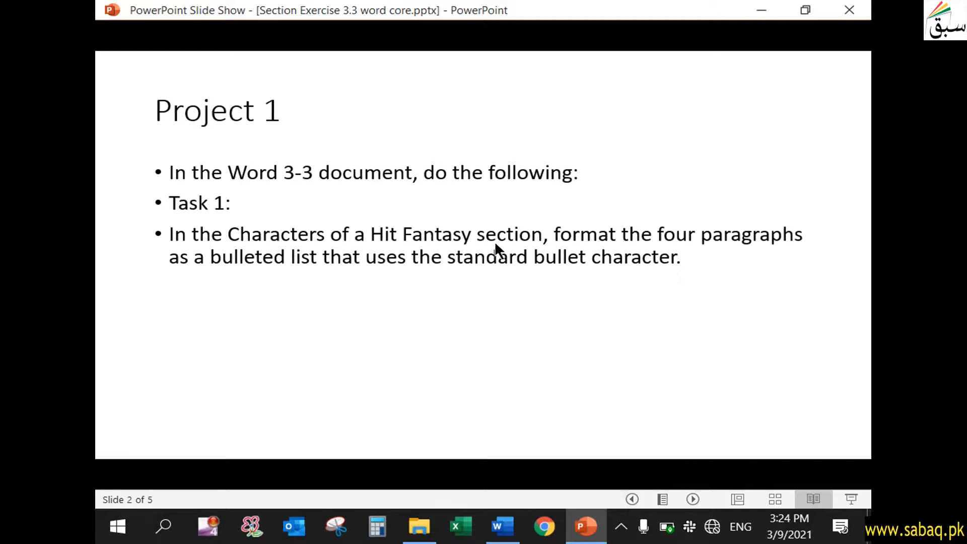
Step: Switch to Word and locate the Characters of a Hit Fantasy section, checking it against the Task 1 slide in PowerPoint
left_click(503, 527)
scroll(276, 404, "down", 2)
left_click_drag(201, 328, 434, 330)
left_click(586, 527)
left_click(503, 527)
scroll(466, 464, "down", 1)
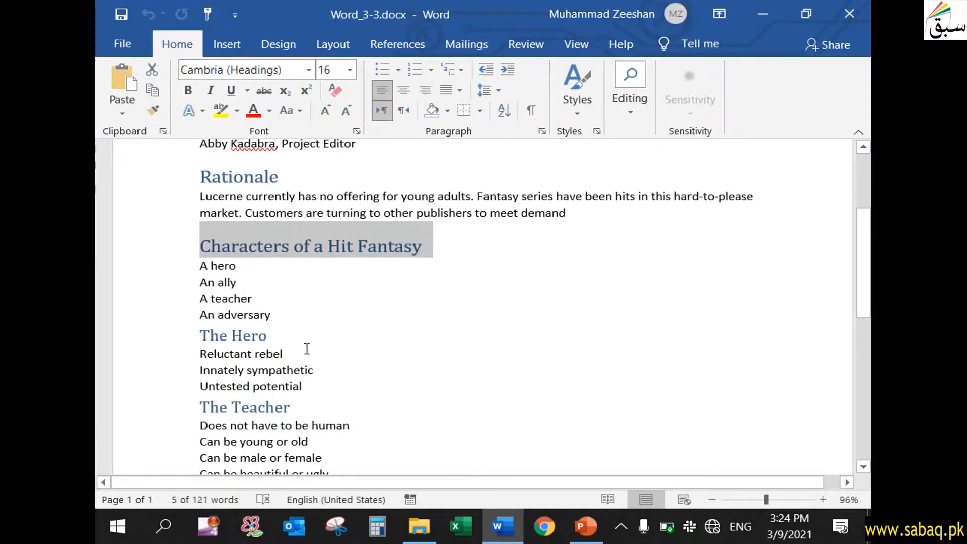
Step: Format the four paragraphs under Characters of a Hit Fantasy as a bulleted list with the standard round bullet
left_click_drag(201, 266, 243, 283)
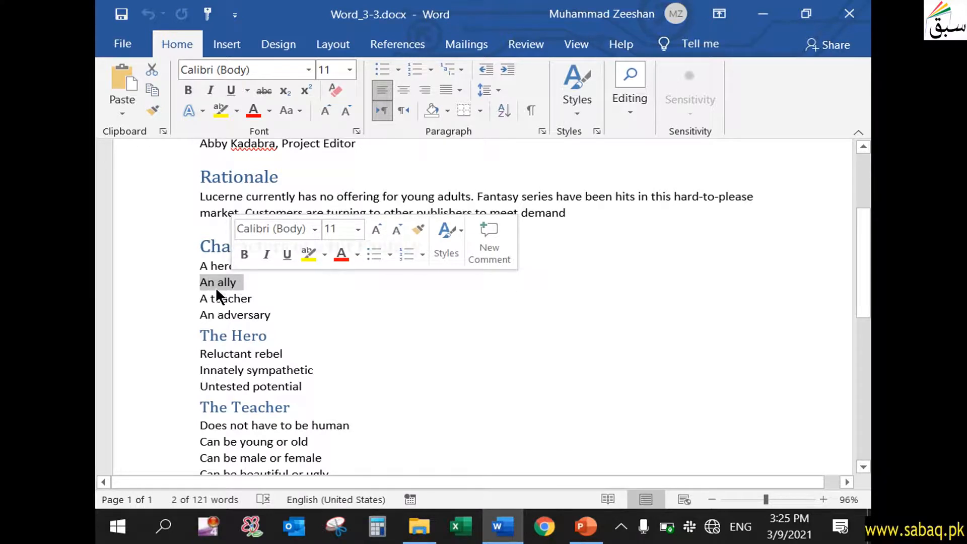
left_click(208, 266)
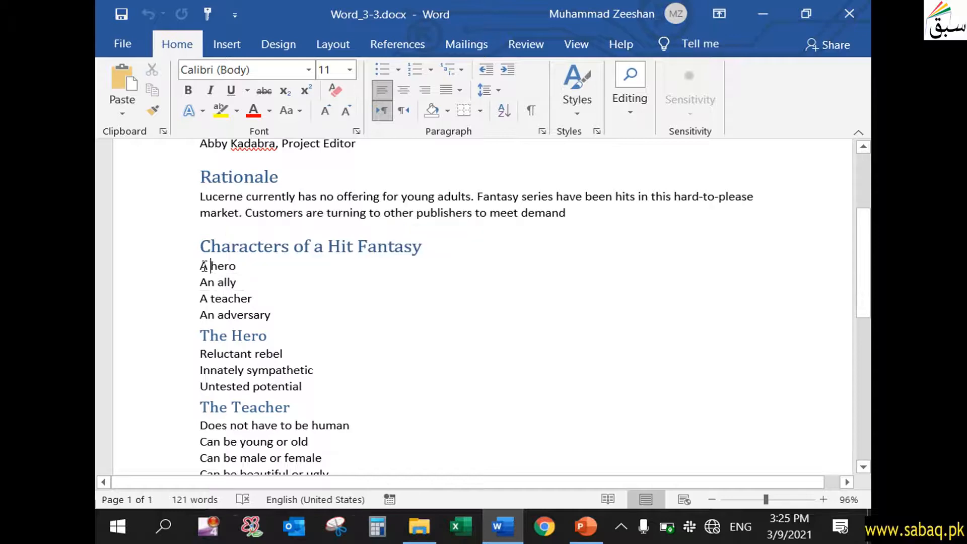
left_click_drag(202, 266, 225, 282)
left_click(201, 266)
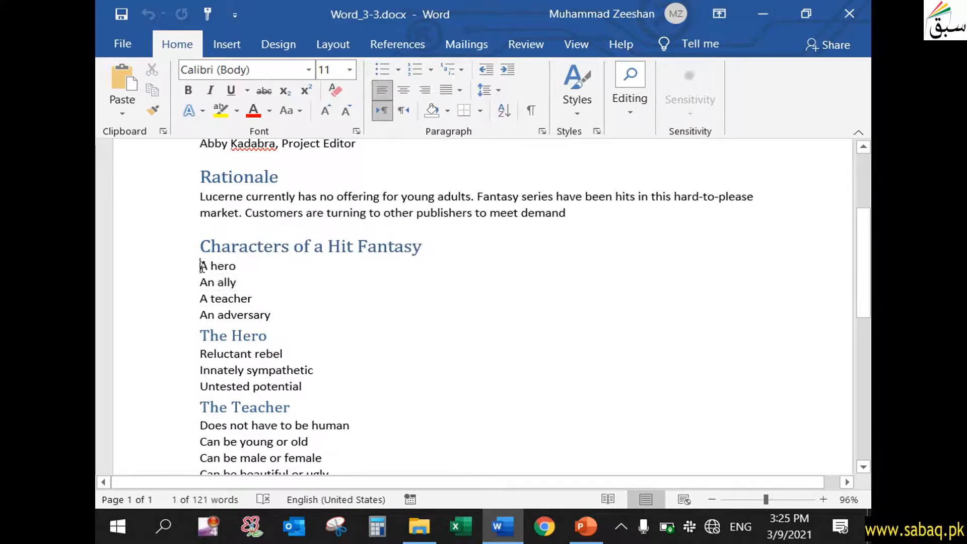
left_click(207, 267)
double_click(229, 282)
left_click_drag(201, 264, 267, 315)
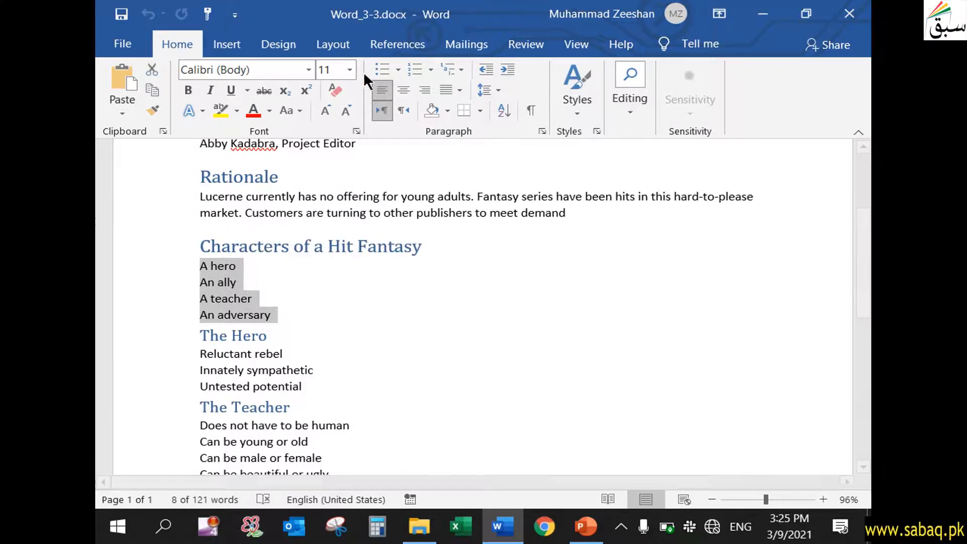
left_click(399, 69)
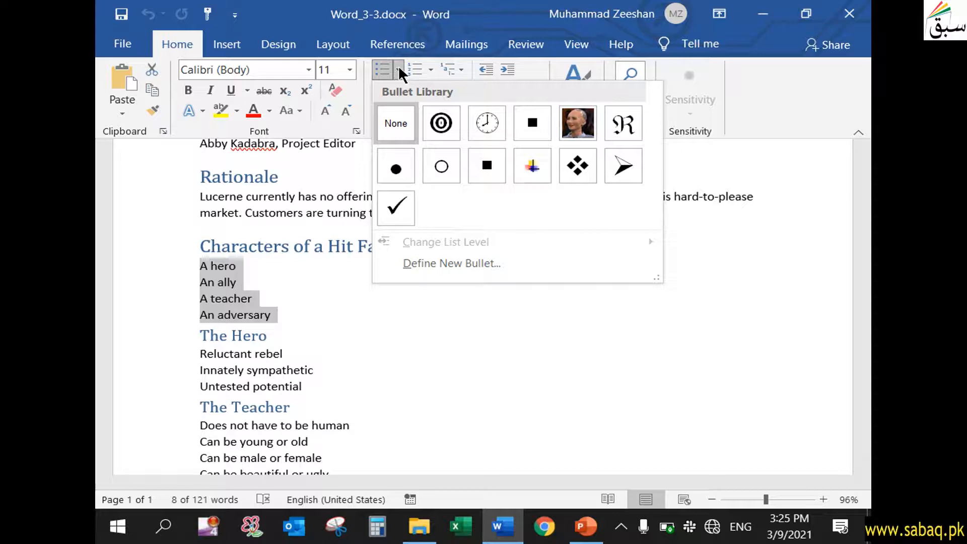
left_click(396, 170)
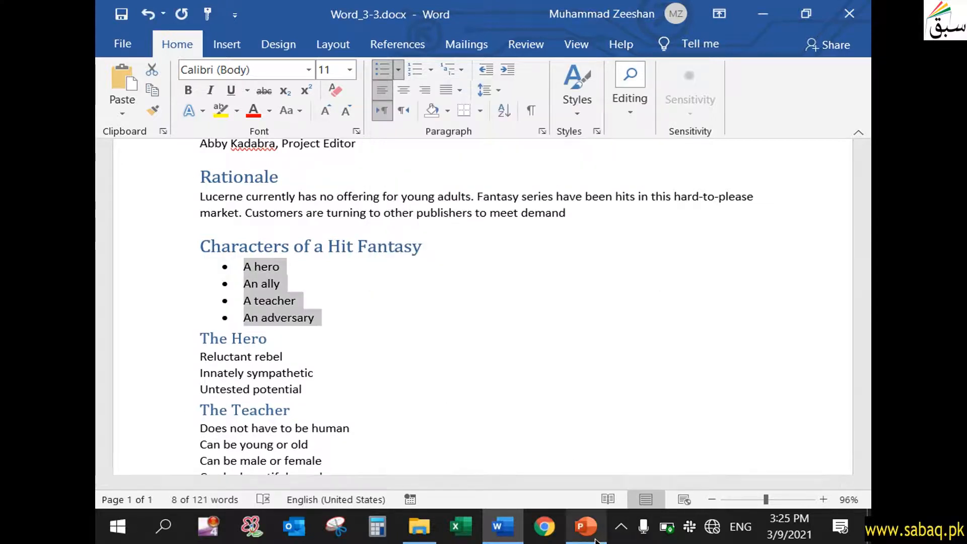
Step: Reveal the Task 2 instructions in the PowerPoint slide show and compare them with The Hero and The Teacher sections in Word
mouse_move(598, 540)
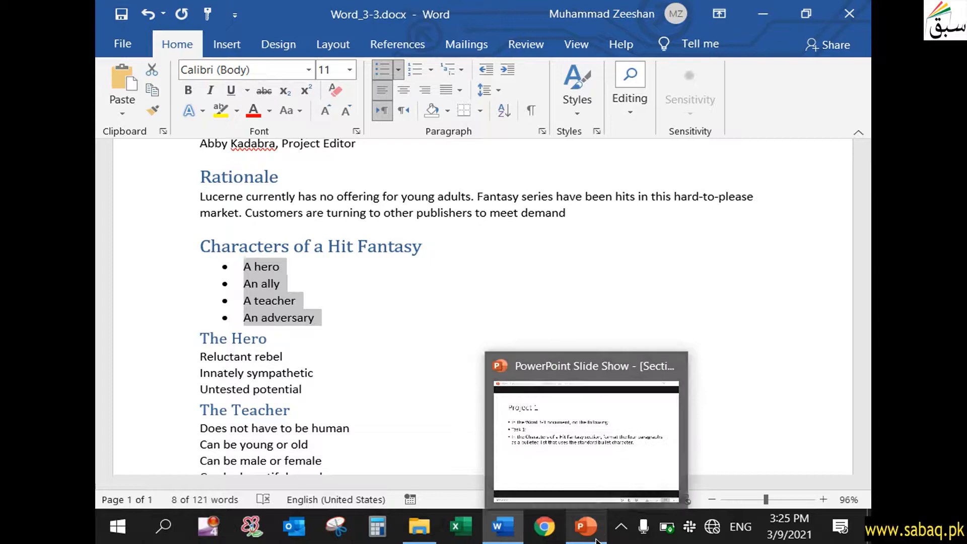
left_click(599, 488)
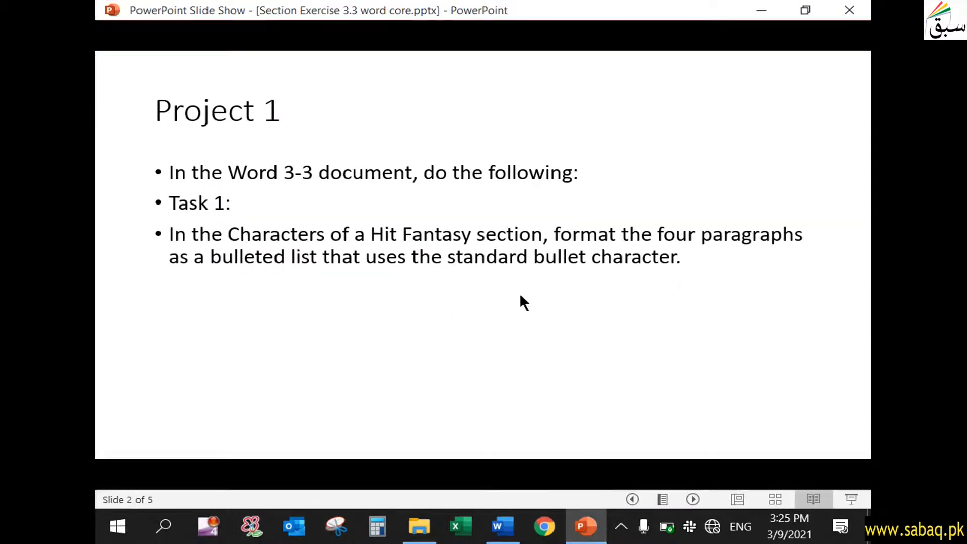
left_click(425, 280)
left_click(424, 281)
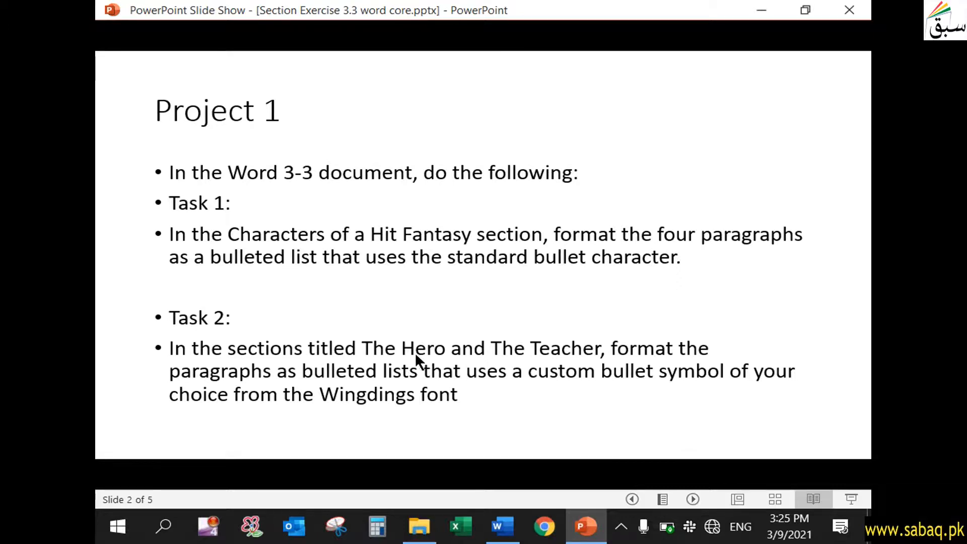
left_click(587, 524)
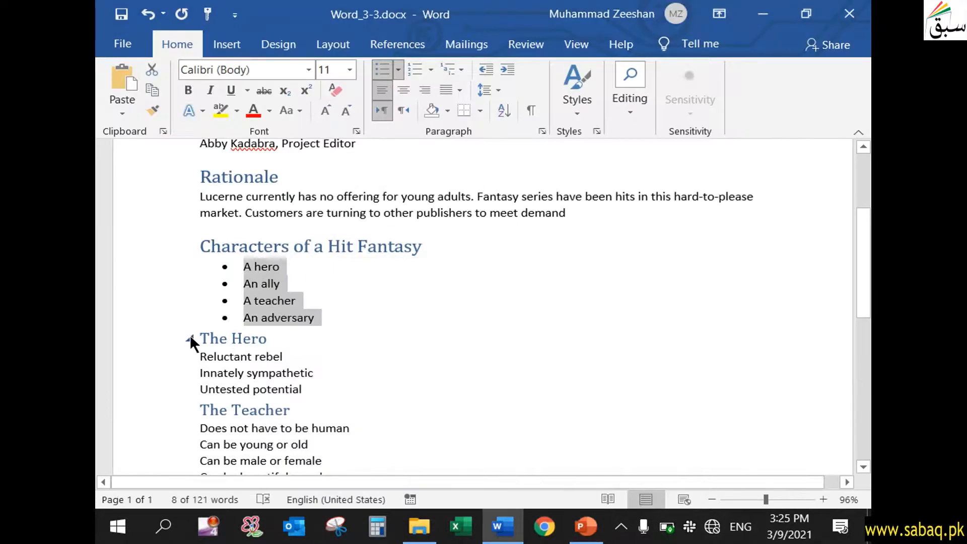
scroll(275, 454, "down", 3)
left_click(584, 526)
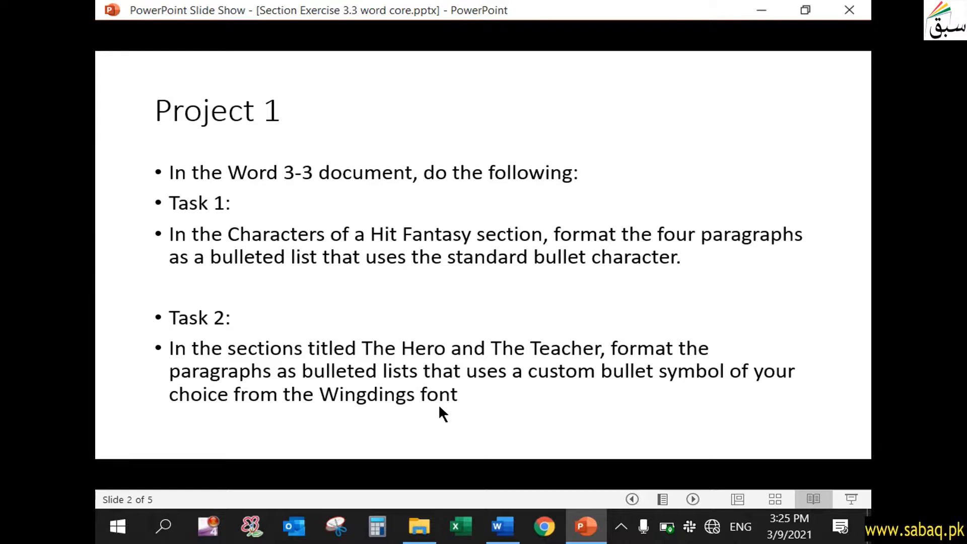
left_click(502, 527)
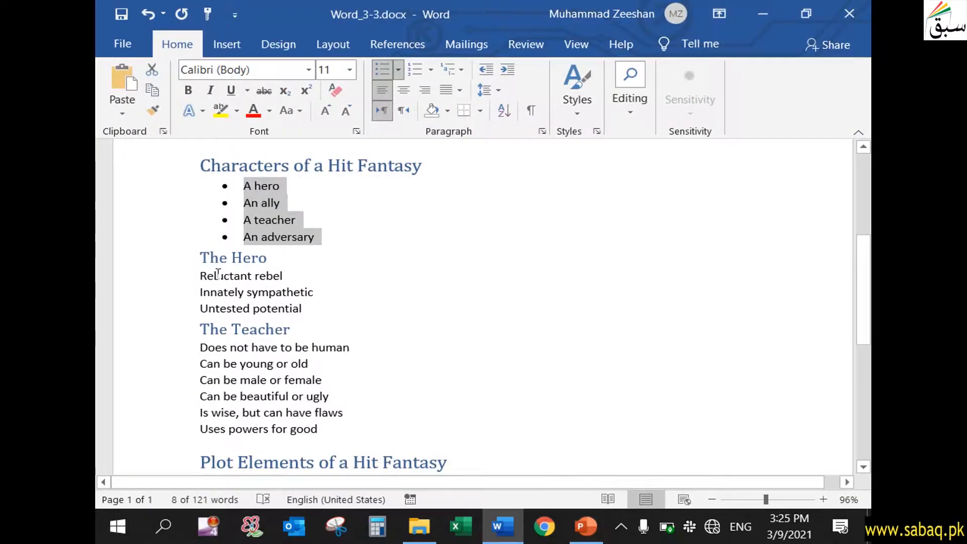
Step: Start defining a new bullet for the three paragraphs under The Hero and set its Latin text font to Wingdings
left_click_drag(210, 276, 281, 303)
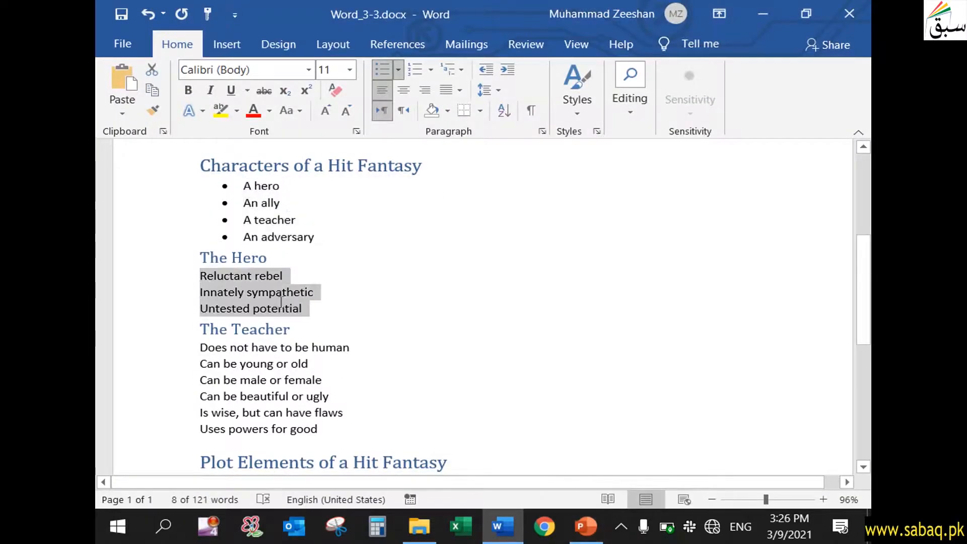
left_click(283, 304)
left_click_drag(200, 276, 307, 310)
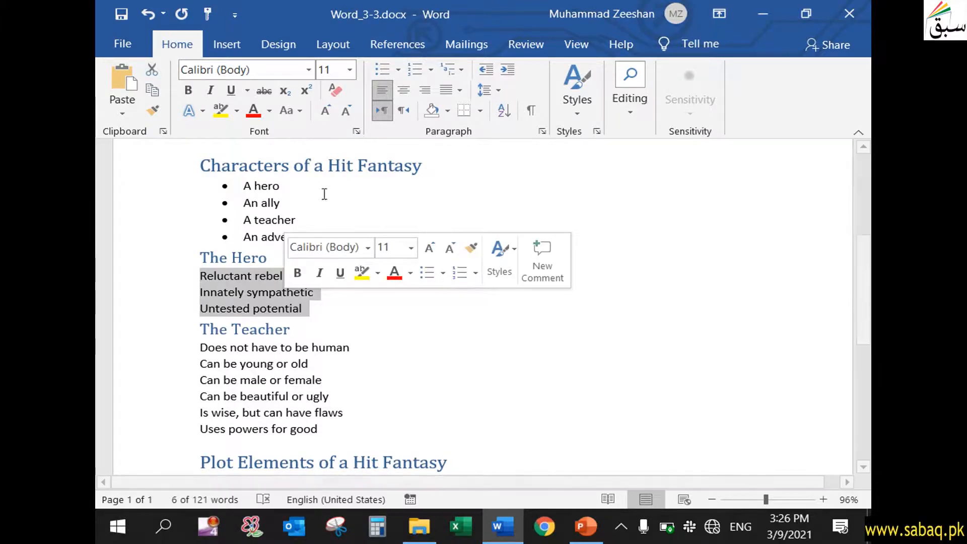
left_click(398, 70)
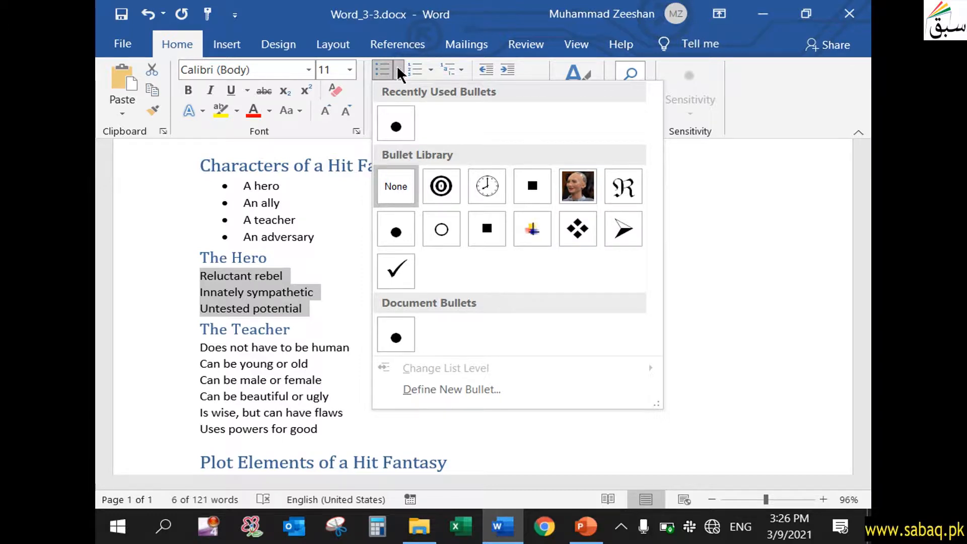
left_click(470, 389)
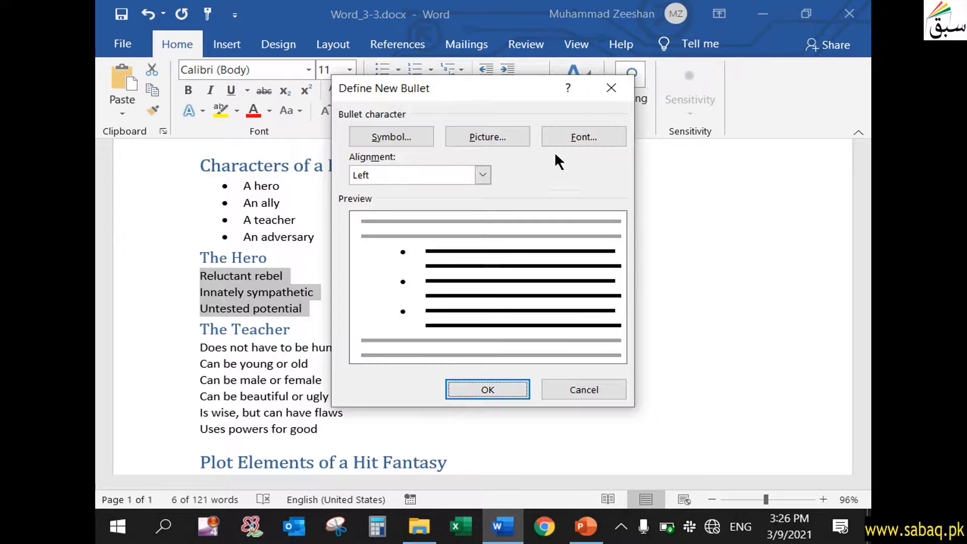
left_click(562, 137)
left_click(560, 104)
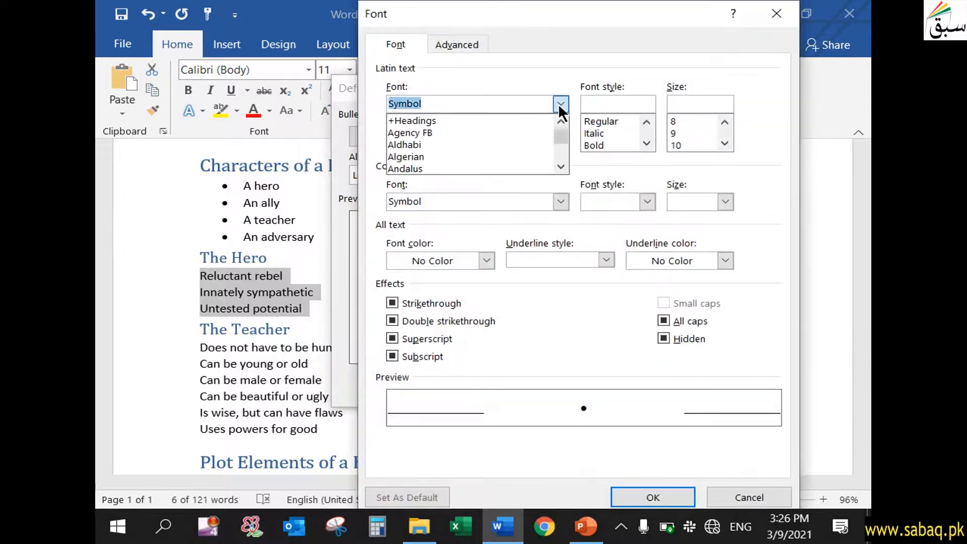
left_click_drag(567, 147, 564, 154)
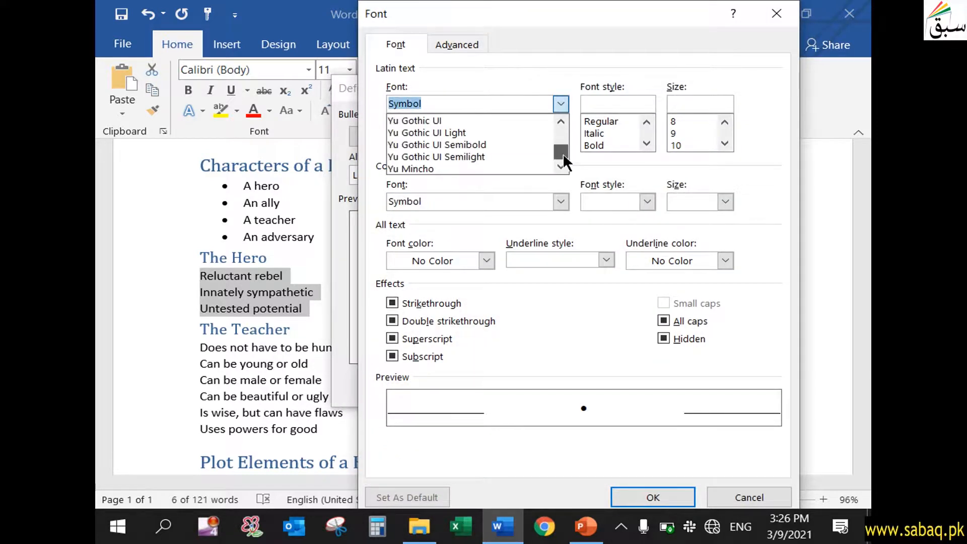
left_click(562, 120)
left_click(561, 121)
left_click(562, 121)
left_click(562, 121)
left_click(562, 121)
left_click(561, 121)
left_click(487, 121)
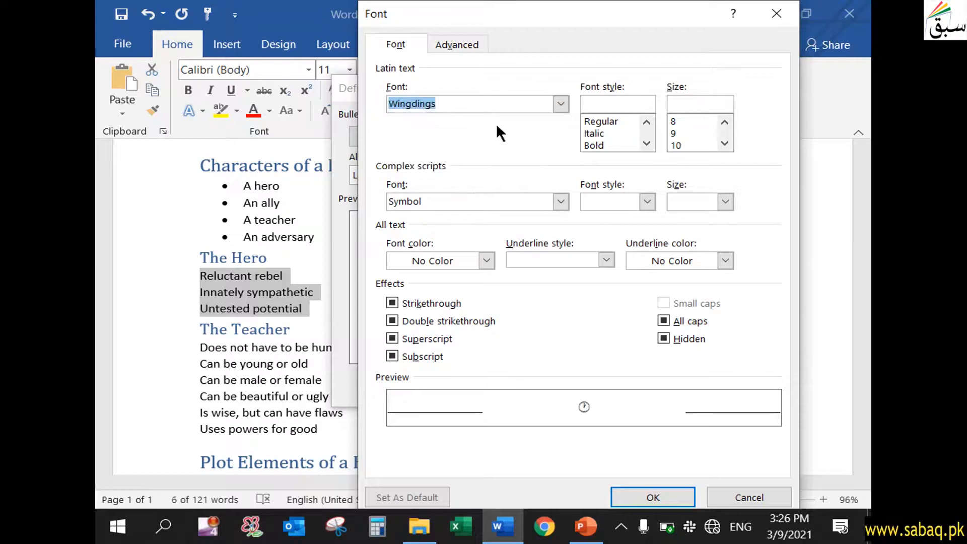
left_click(668, 499)
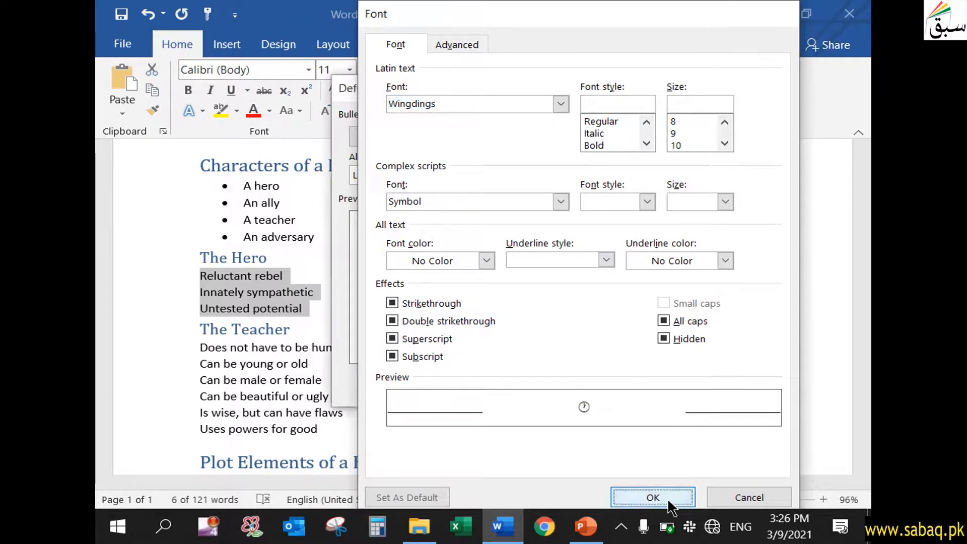
Step: Choose Wingdings symbol 203 as the bullet character and apply the new bullet to The Hero paragraphs
left_click(409, 138)
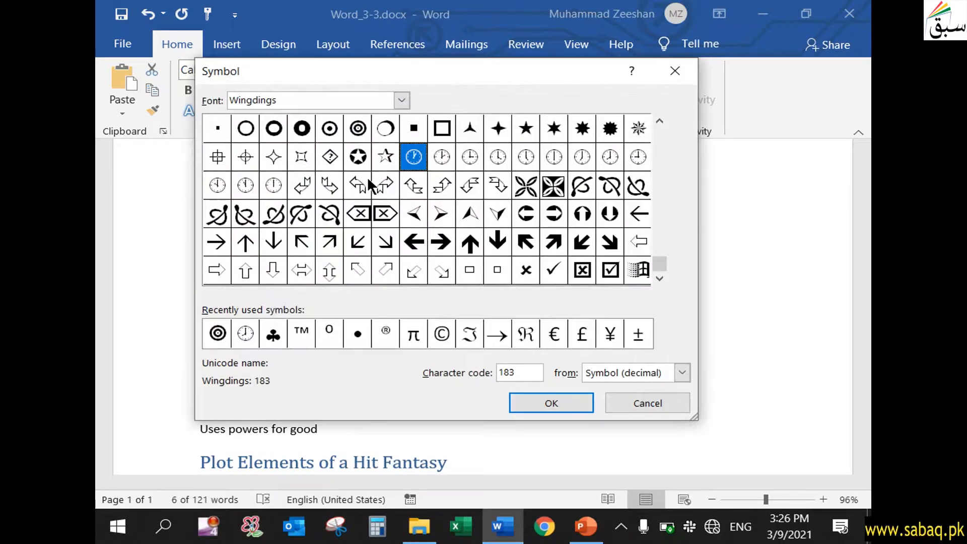
left_click(527, 186)
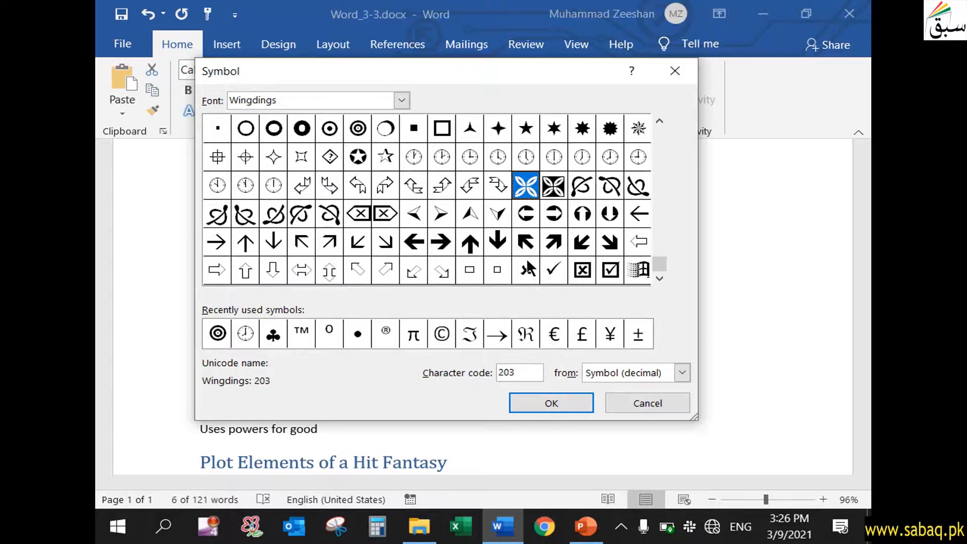
left_click(551, 405)
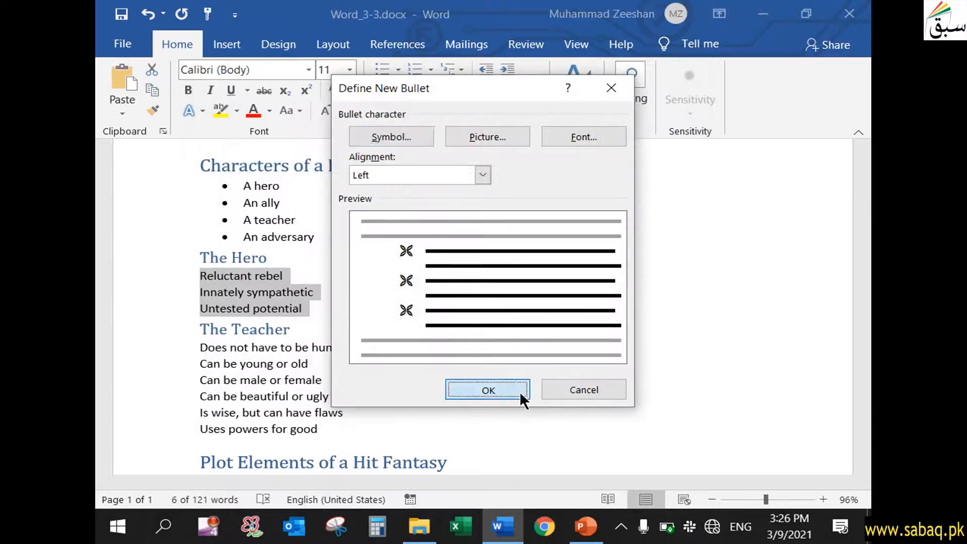
left_click(519, 392)
left_click(308, 364)
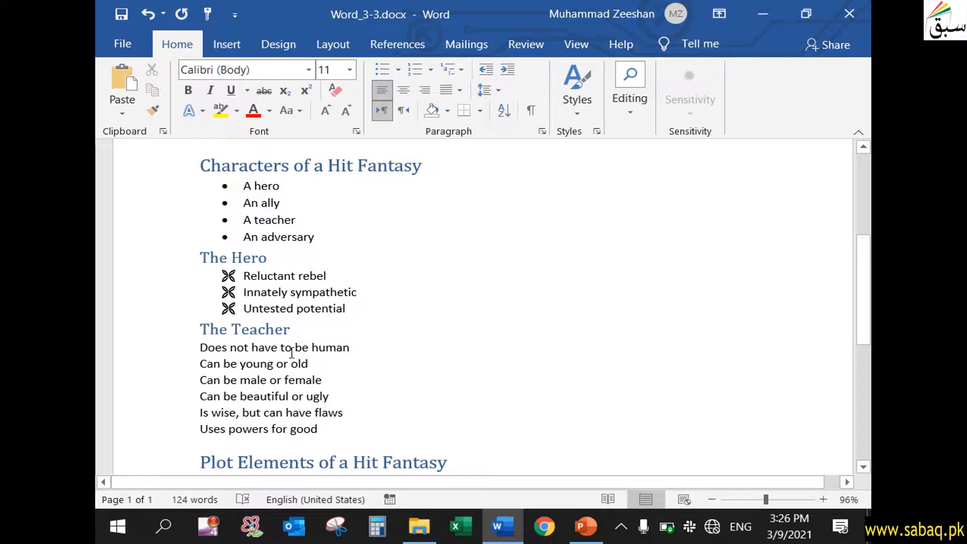
Step: Format the six paragraphs under The Teacher as a bulleted list with the same custom Wingdings bullet
left_click_drag(201, 347, 335, 428)
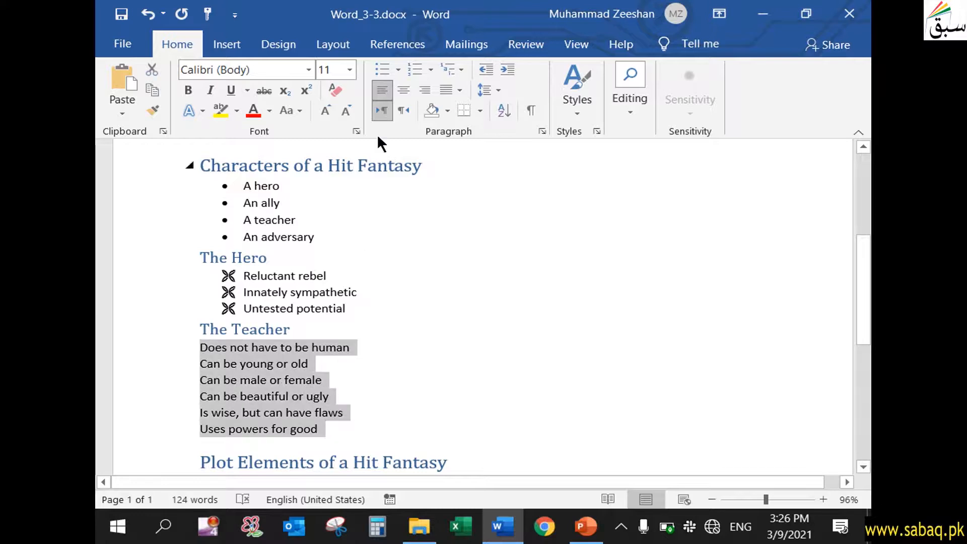
left_click(399, 70)
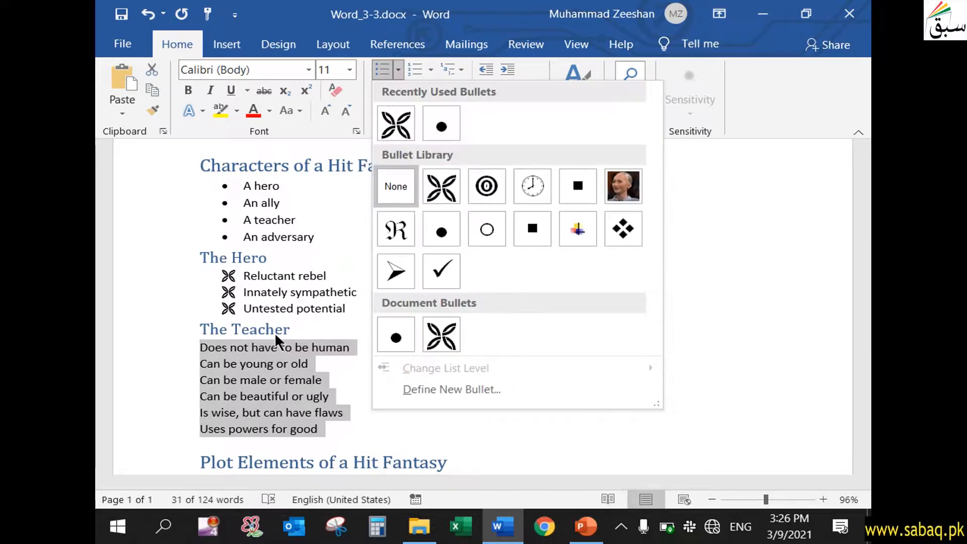
left_click(433, 183)
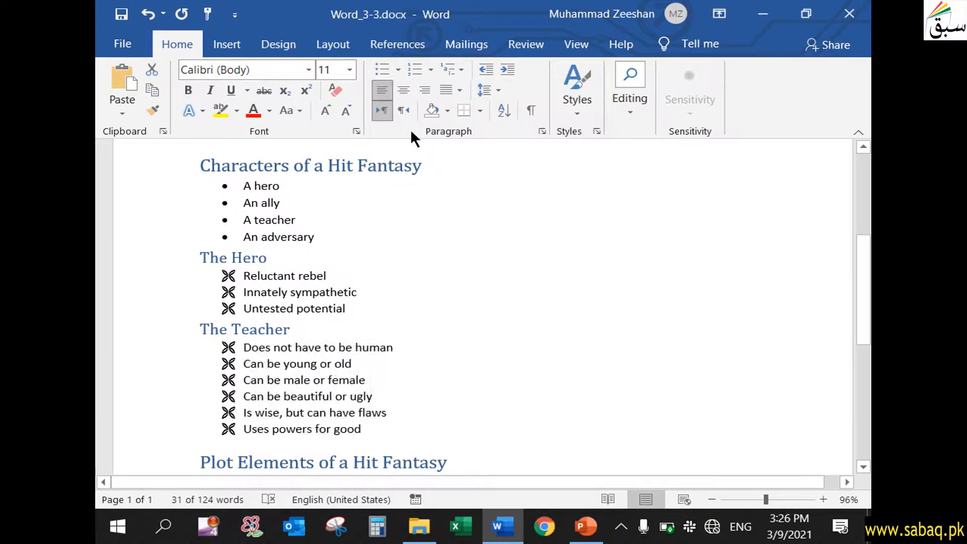
left_click(409, 419)
Step: Show the Task 3 slide in the PowerPoint slide show and compare it with the Plot Elements of a Hit Fantasy section in Word
scroll(391, 436, "down", 3)
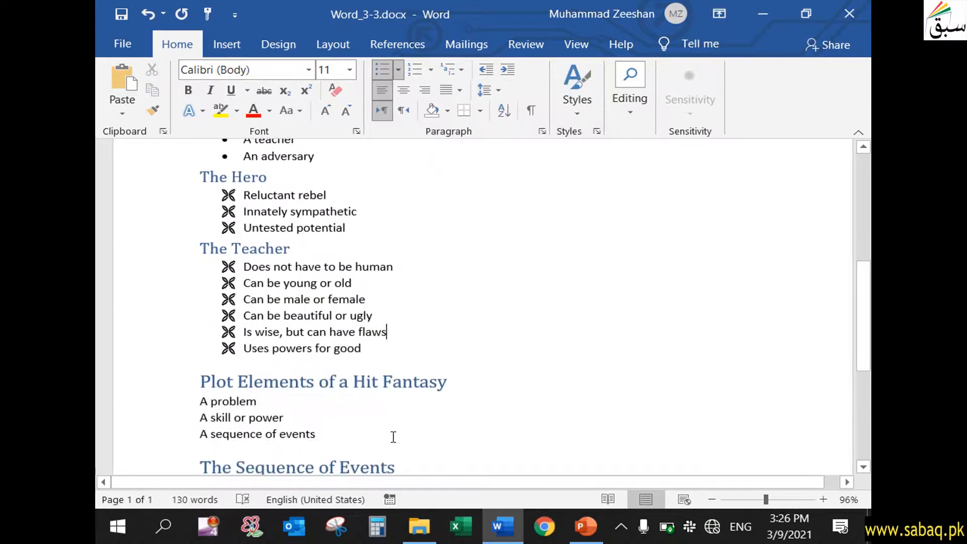
left_click(600, 527)
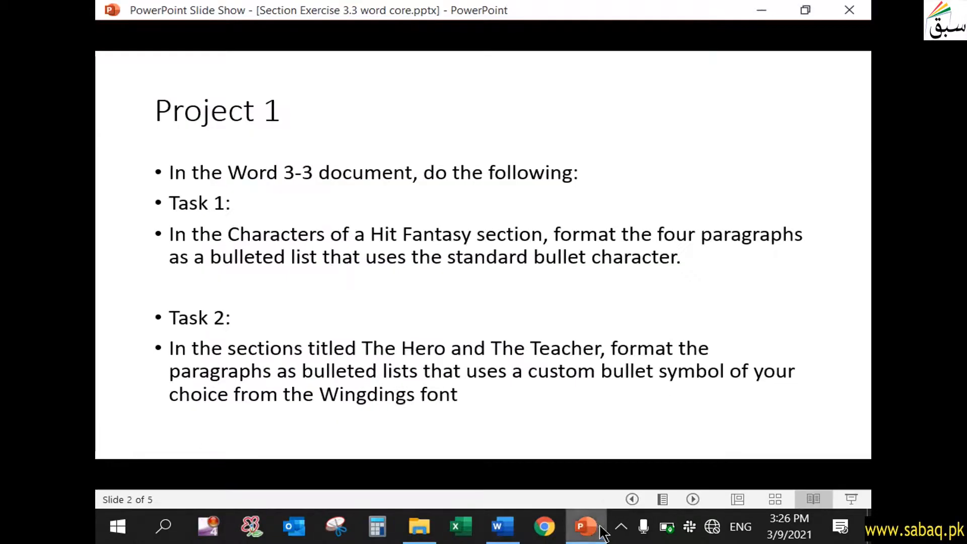
left_click(524, 423)
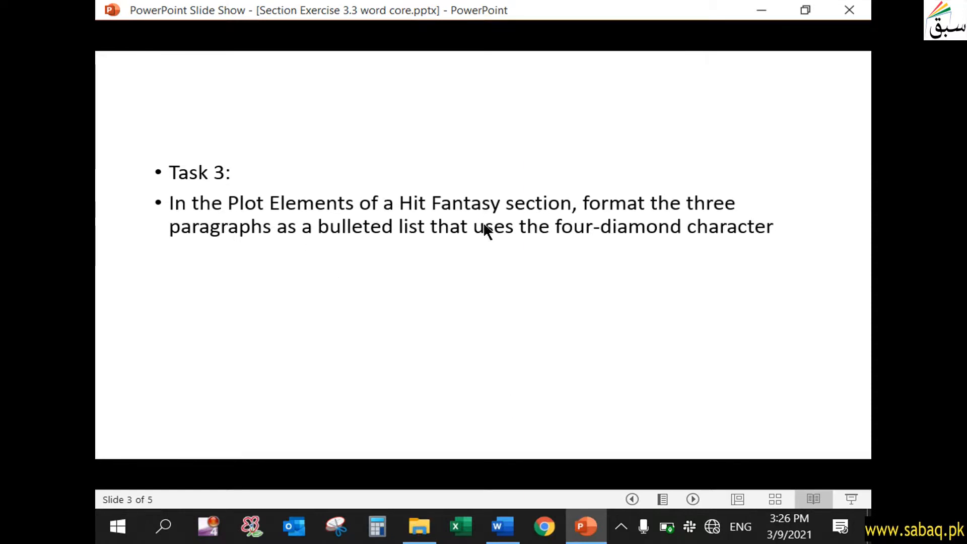
left_click(502, 527)
scroll(409, 468, "down", 2)
scroll(408, 467, "down", 1)
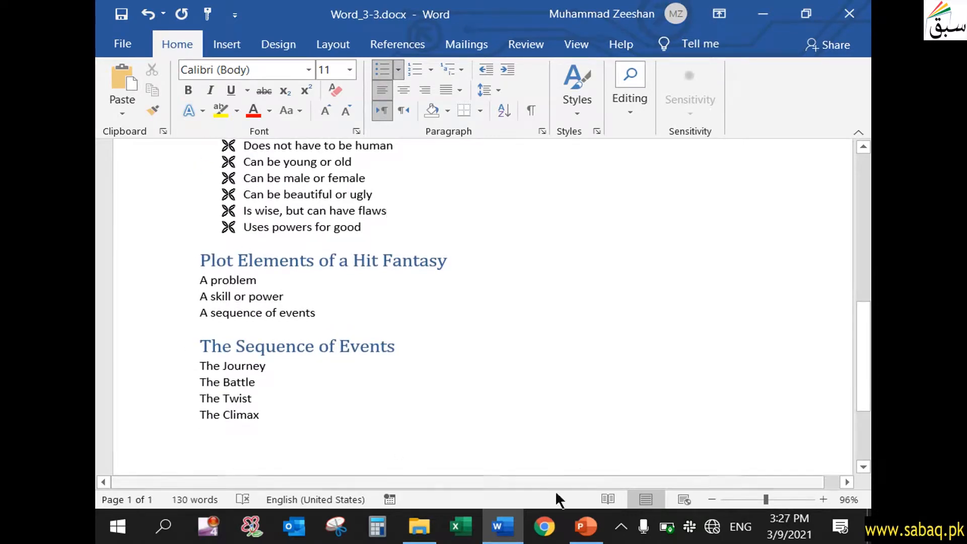
left_click(584, 529)
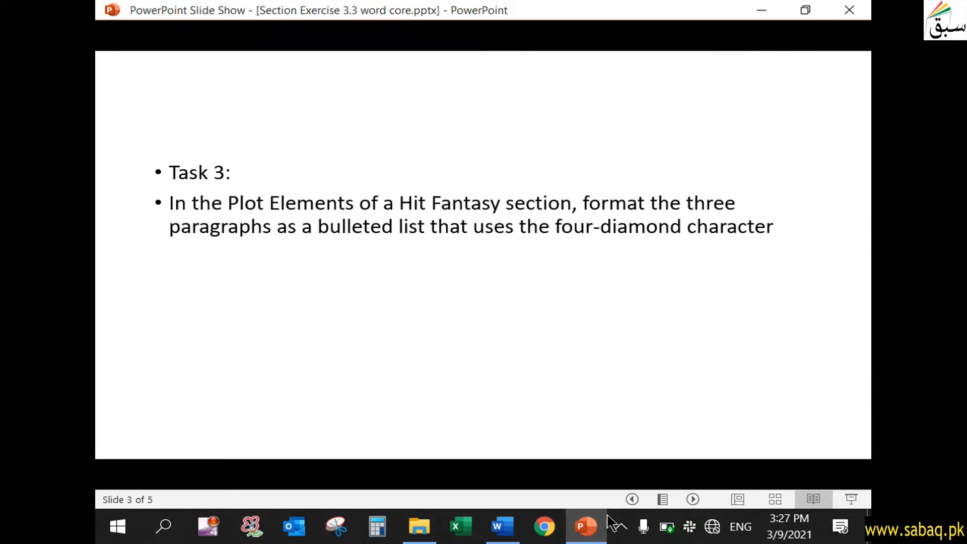
Step: In Word, format the three paragraphs under Plot Elements of a Hit Fantasy as a bulleted list with the four-diamond bullet
left_click(586, 527)
left_click_drag(203, 280, 302, 316)
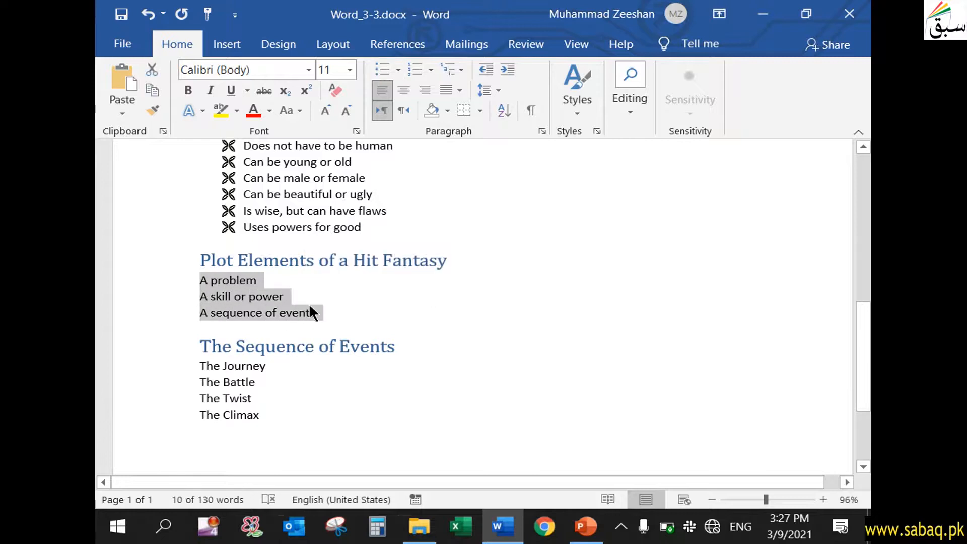
left_click(399, 69)
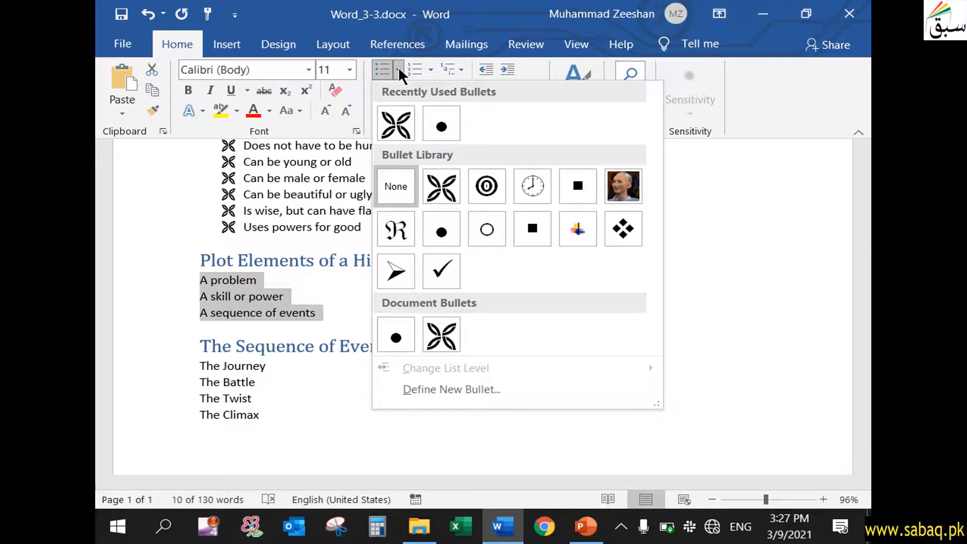
left_click(623, 234)
Step: Advance the PowerPoint slide show to Project 2, check The Sequence of Events section in Word, and reveal the Task 1 instructions
left_click(598, 526)
left_click(579, 418)
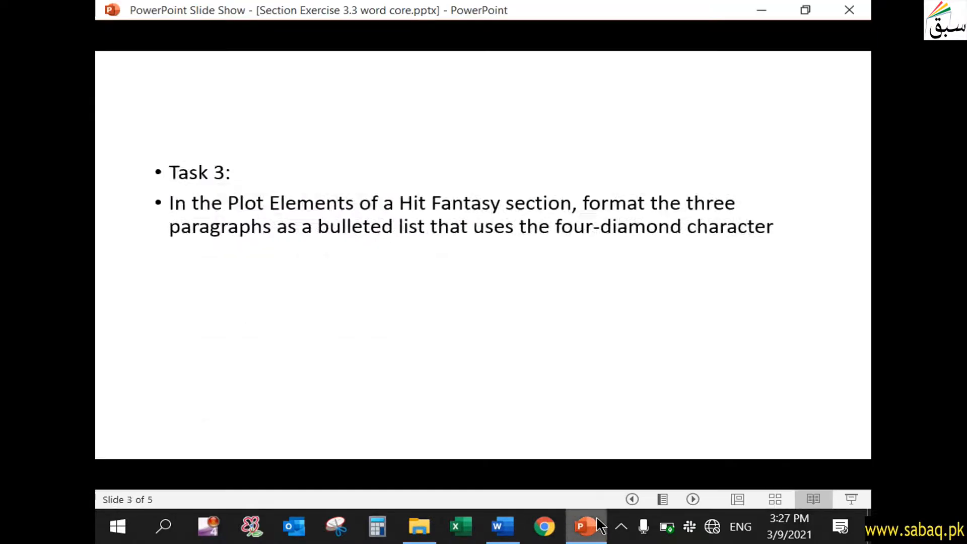
left_click(579, 416)
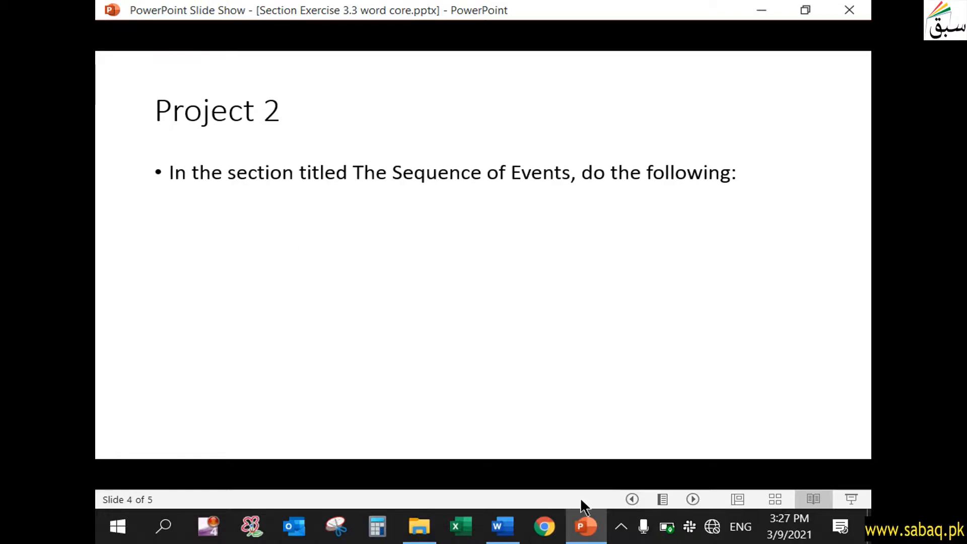
left_click(502, 527)
scroll(348, 400, "down", 1)
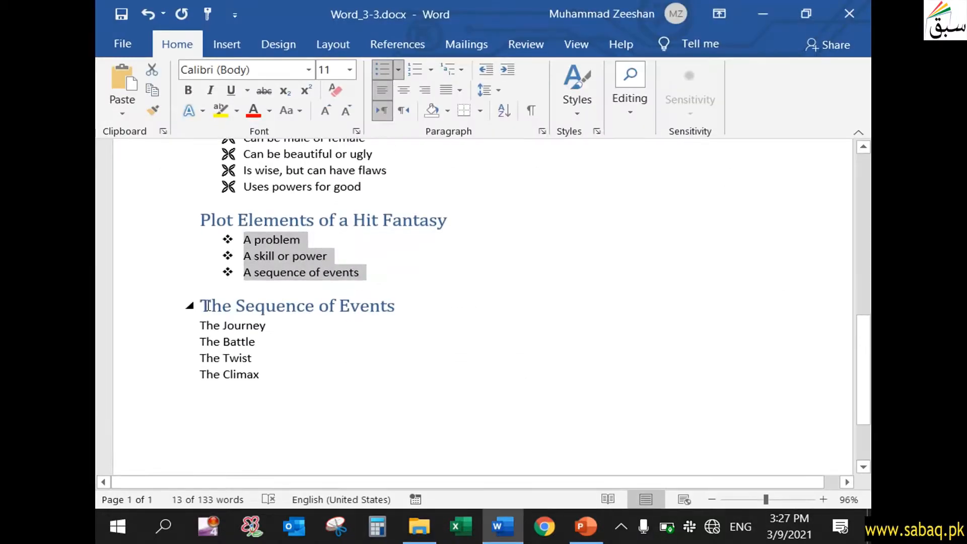
left_click(586, 526)
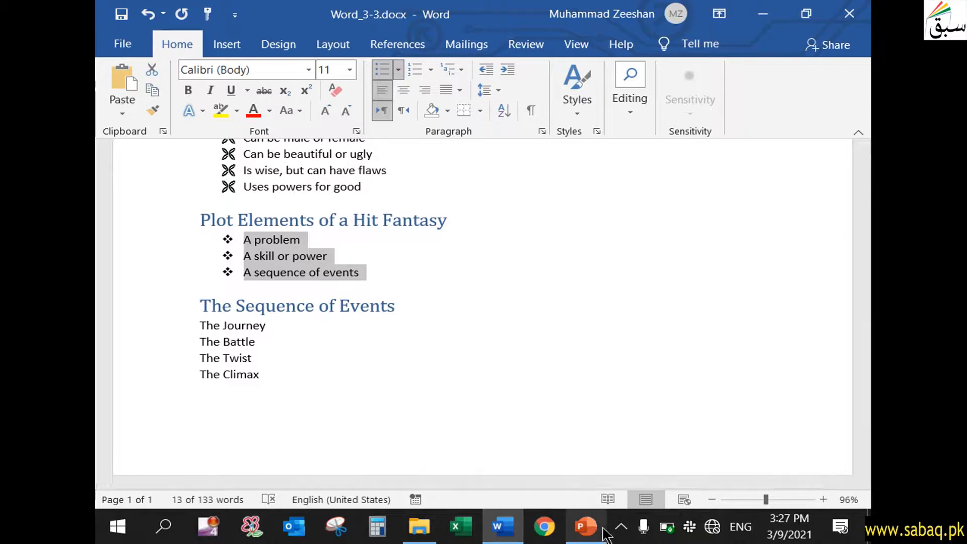
left_click(480, 368)
left_click(480, 368)
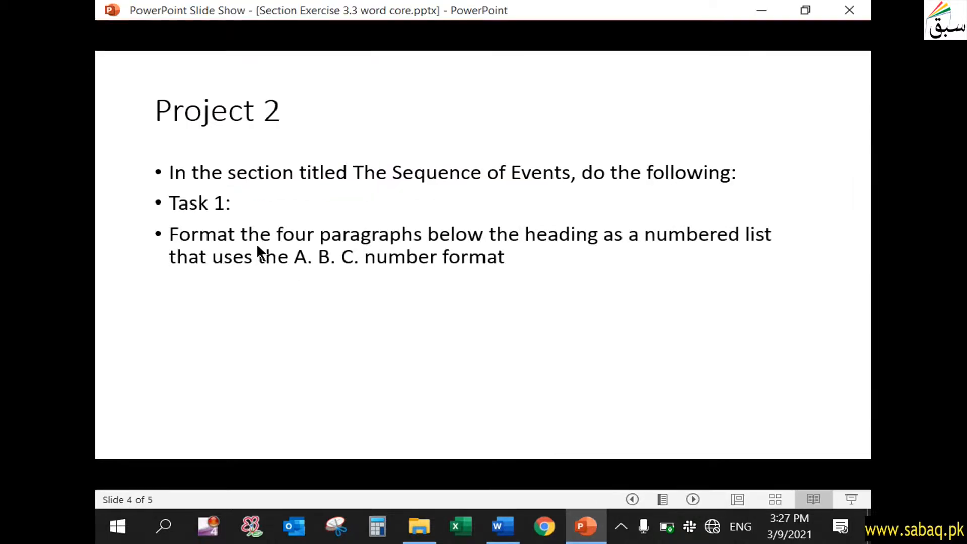